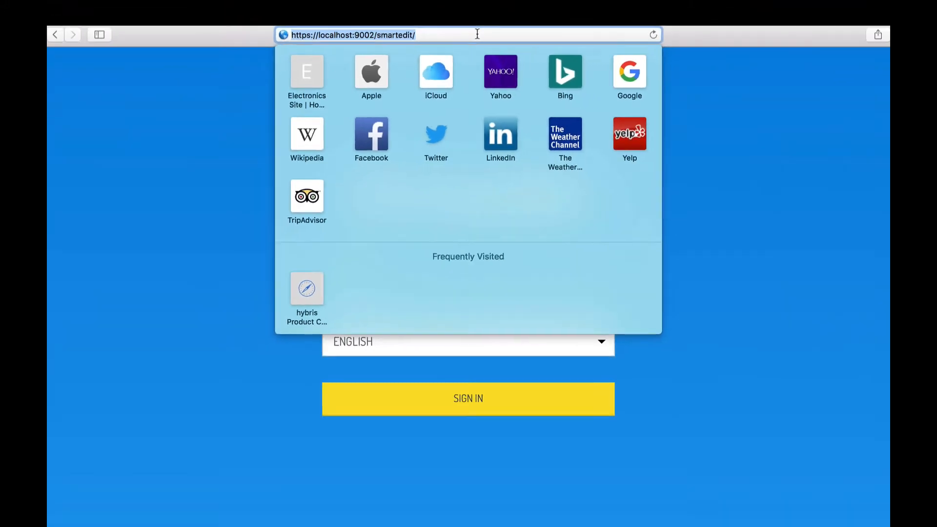
# - Sign in to SmartEdit with the administrator account's username and password
pyautogui.click(707, 111)
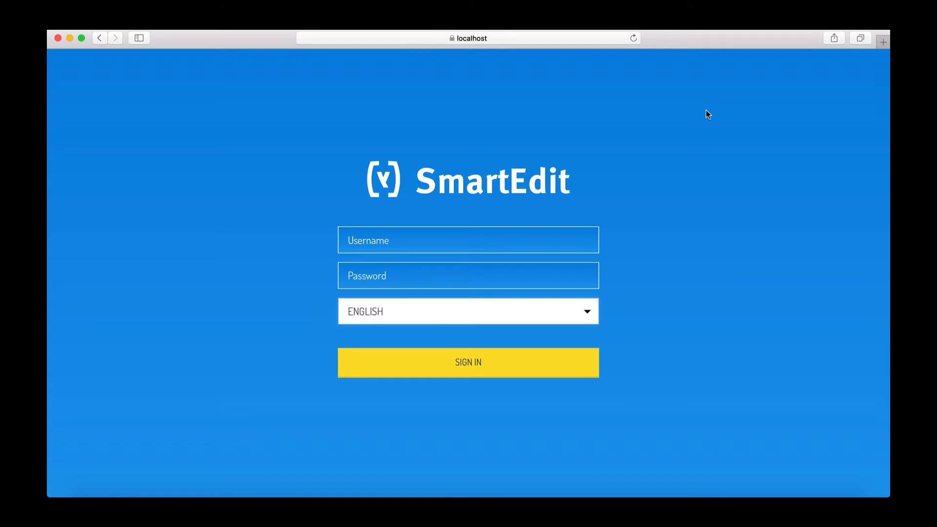
pyautogui.click(508, 229)
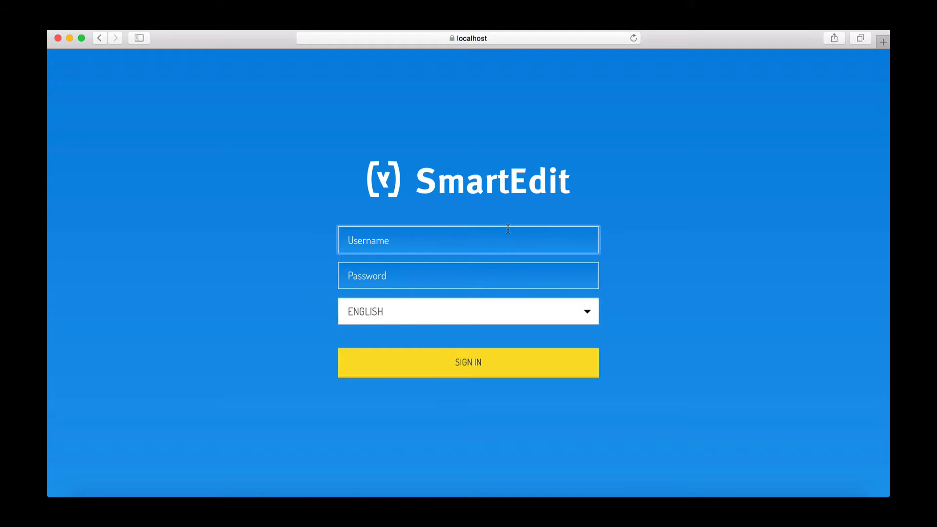
pyautogui.write('admin')
pyautogui.press('Tab')
pyautogui.write('nimda')
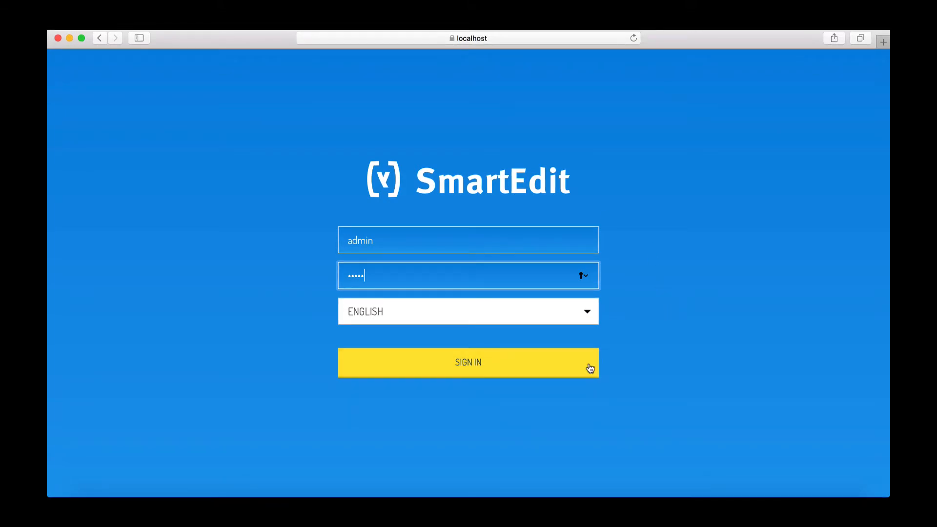
pyautogui.click(573, 370)
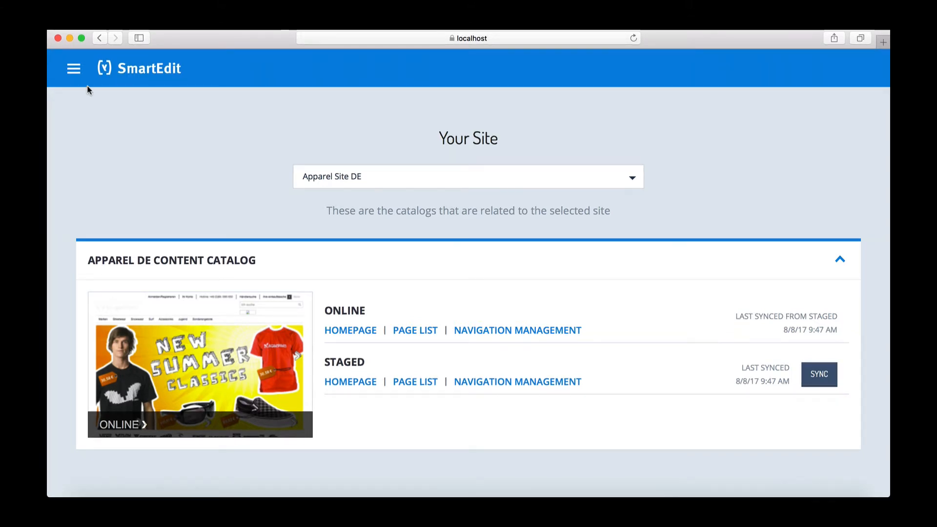
pyautogui.click(74, 70)
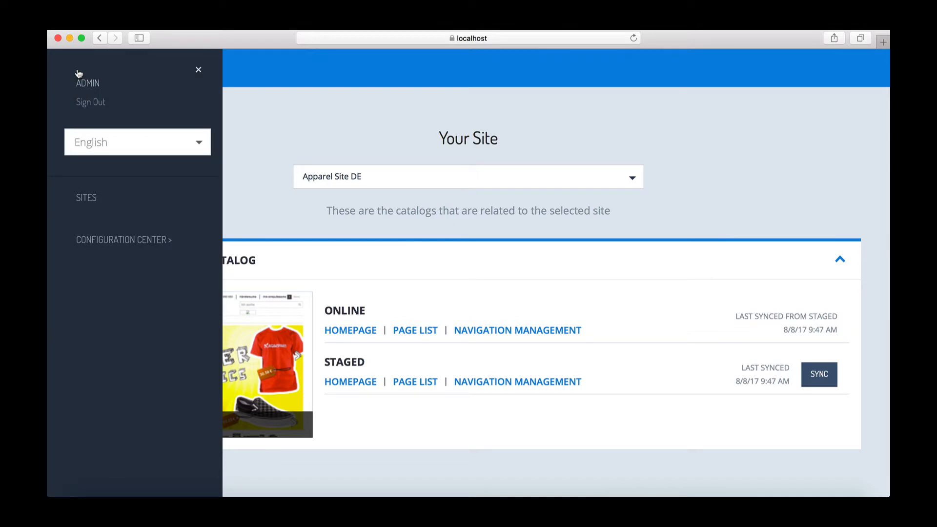
pyautogui.click(115, 147)
pyautogui.click(115, 147)
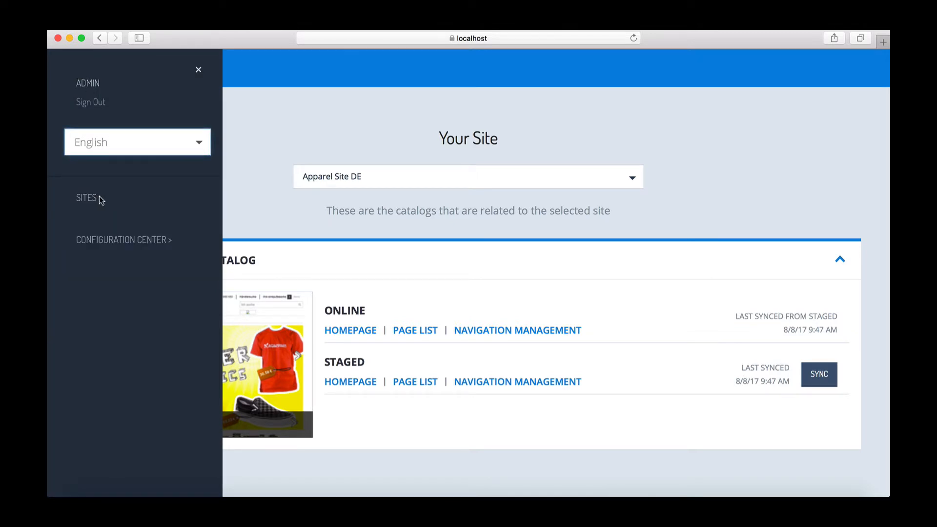
pyautogui.click(126, 243)
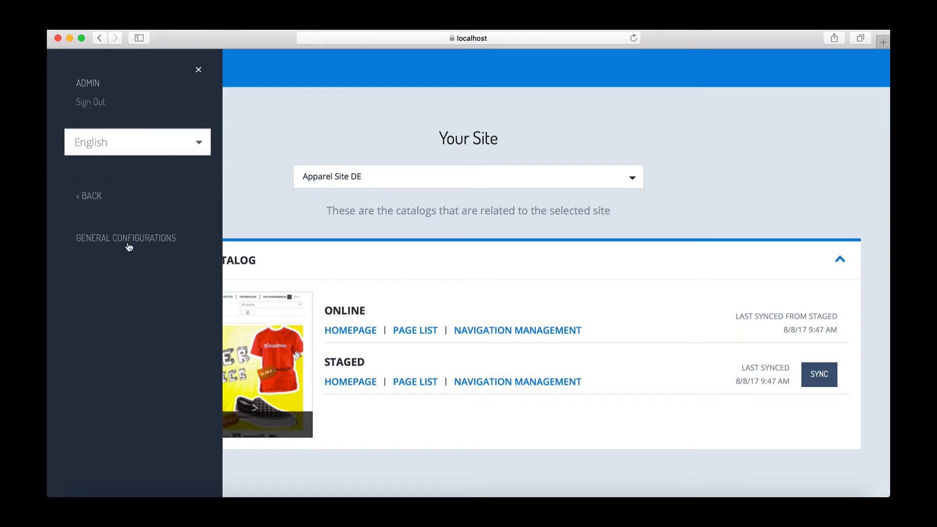
pyautogui.click(252, 134)
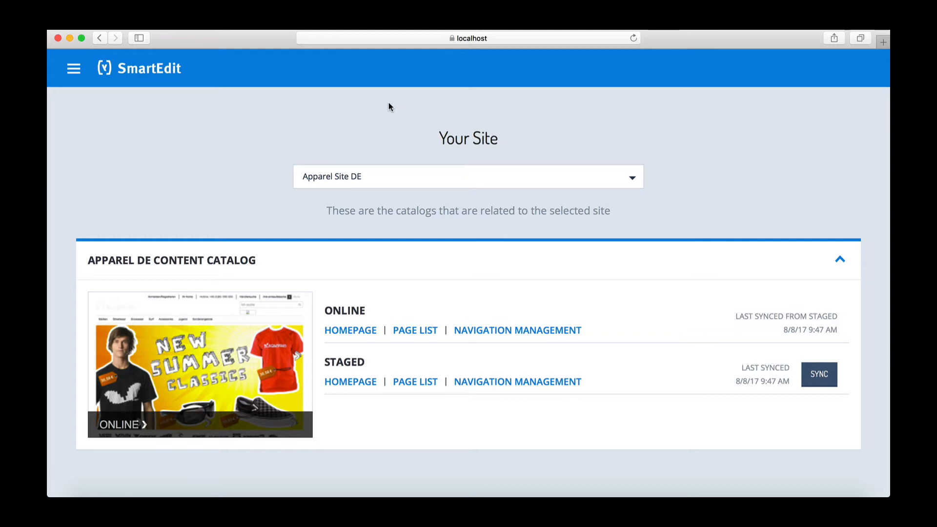
# - Select Electronics Site to list the Electronics Content Catalog's Online and Staged versions
pyautogui.click(349, 182)
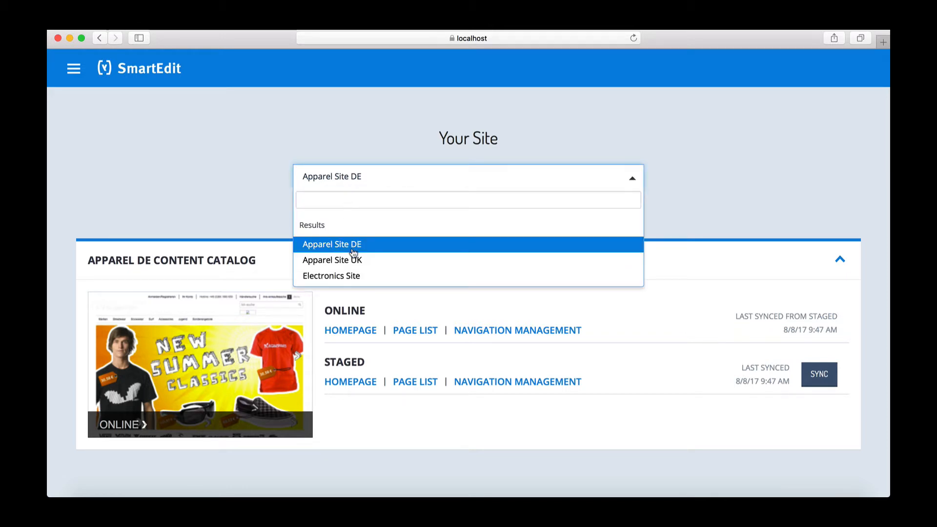
pyautogui.click(350, 278)
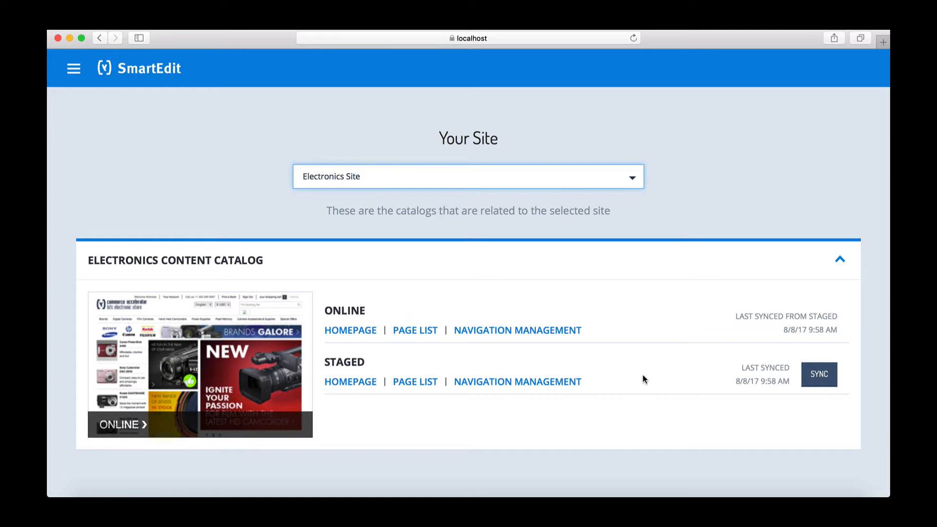
pyautogui.click(372, 416)
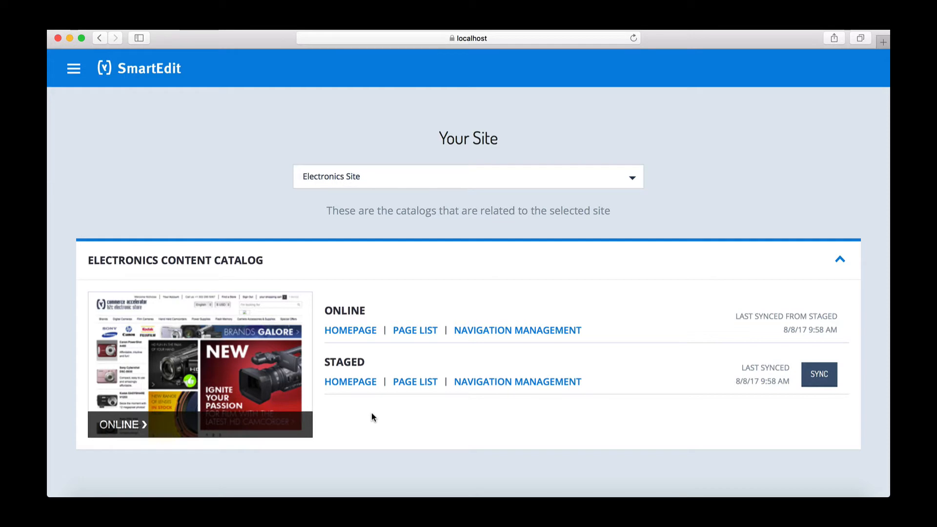
# - Open the Staged Electronics Content Catalog homepage and expand the page-mode list
pyautogui.click(361, 384)
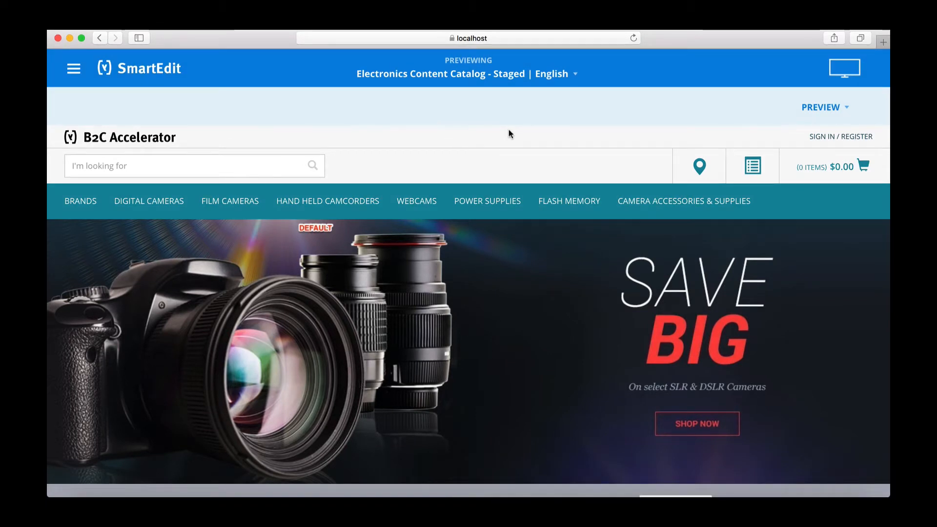
pyautogui.click(823, 116)
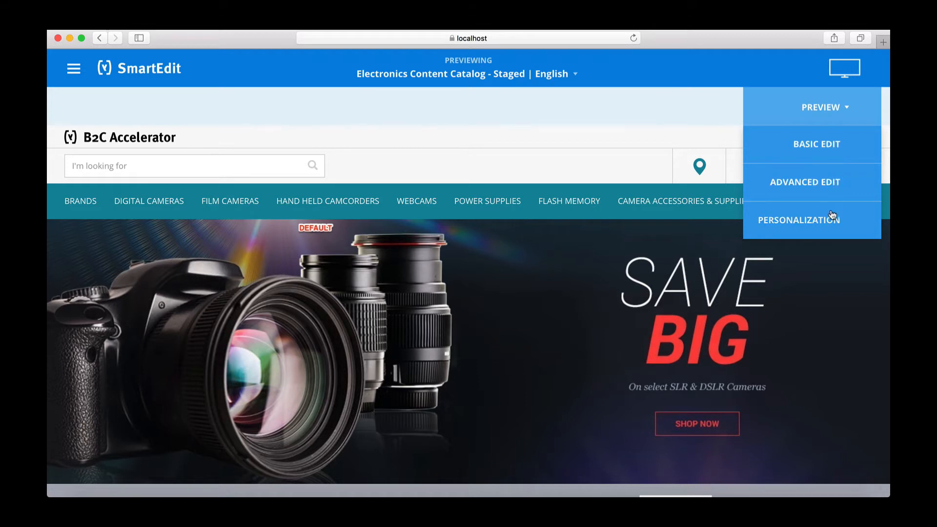
# - Switch the homepage preview to Basic Edit and scroll down to the accessories banner
pyautogui.click(834, 145)
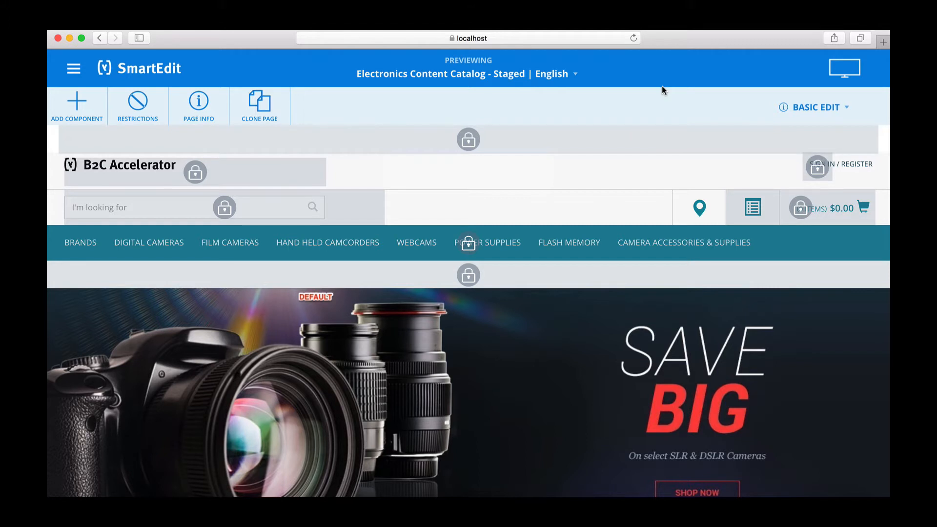
pyautogui.moveTo(470, 140)
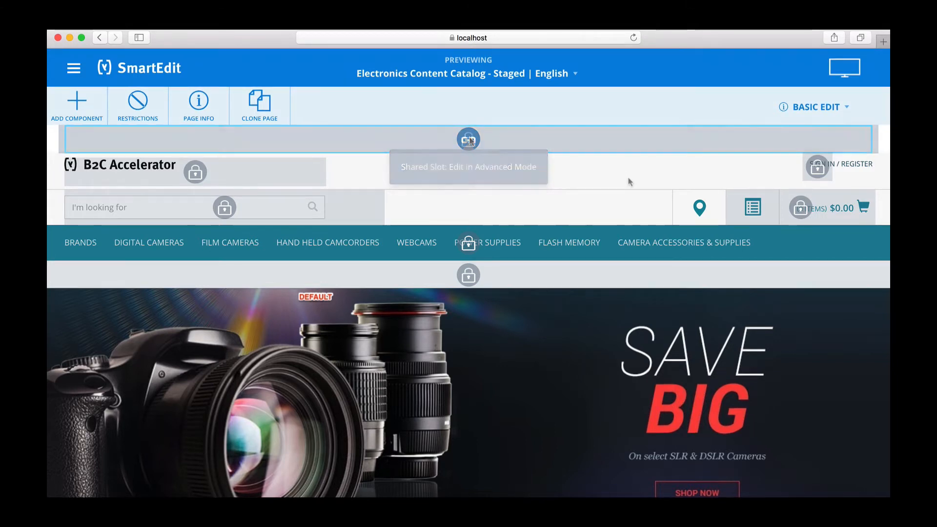
pyautogui.scroll(-5, 630, 181)
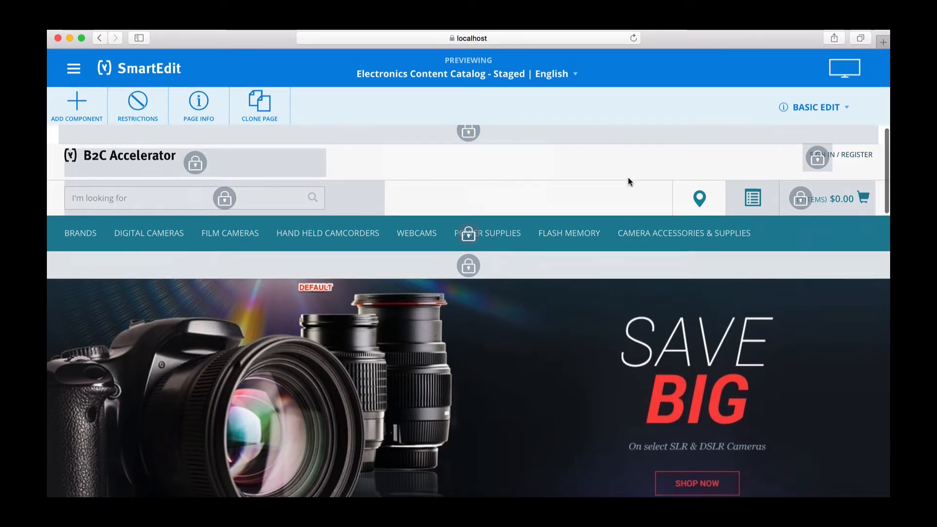
pyautogui.scroll(-2, 628, 177)
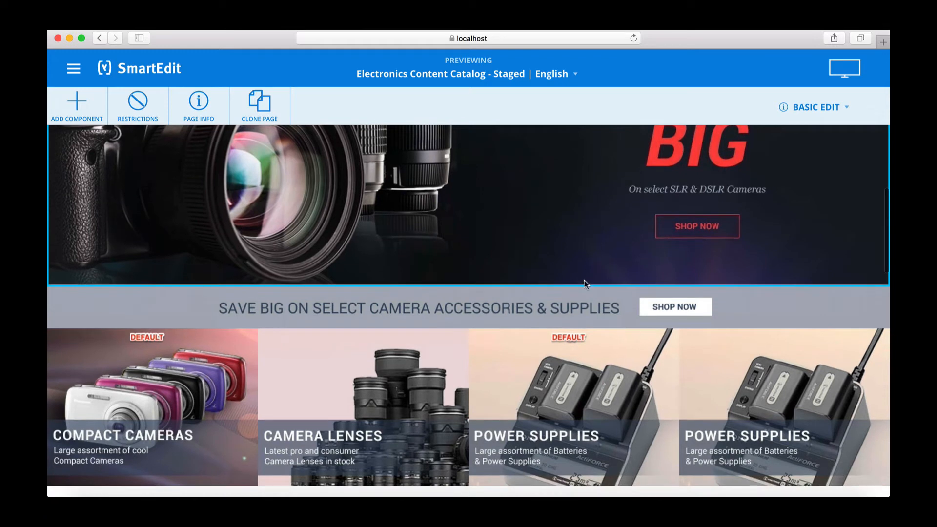
pyautogui.moveTo(574, 299)
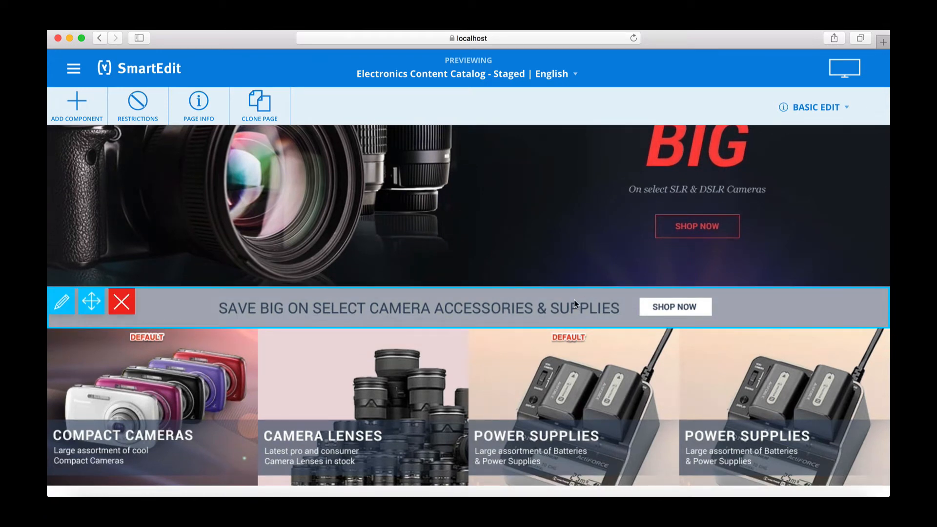
# - Review the accessories banner's Simple Responsive Banner Component Editor and close it unchanged
pyautogui.click(68, 303)
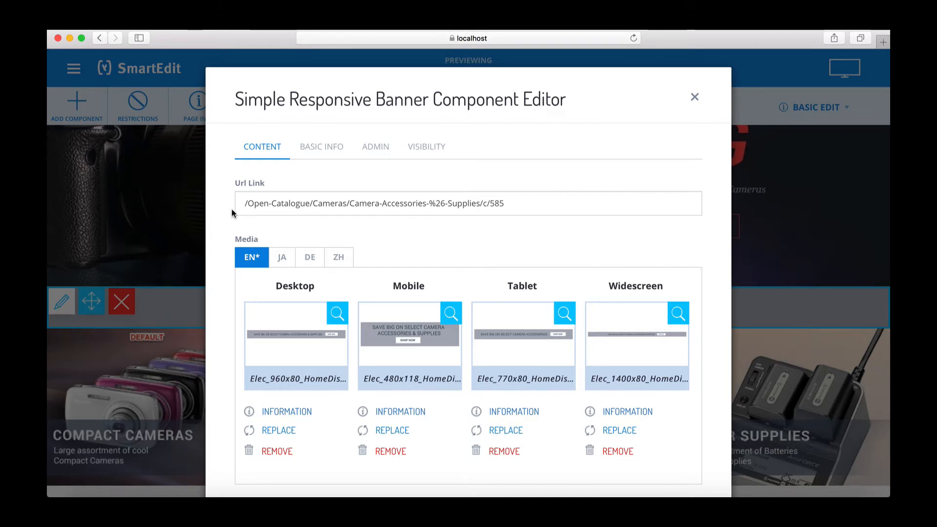
pyautogui.scroll(-2, 231, 209)
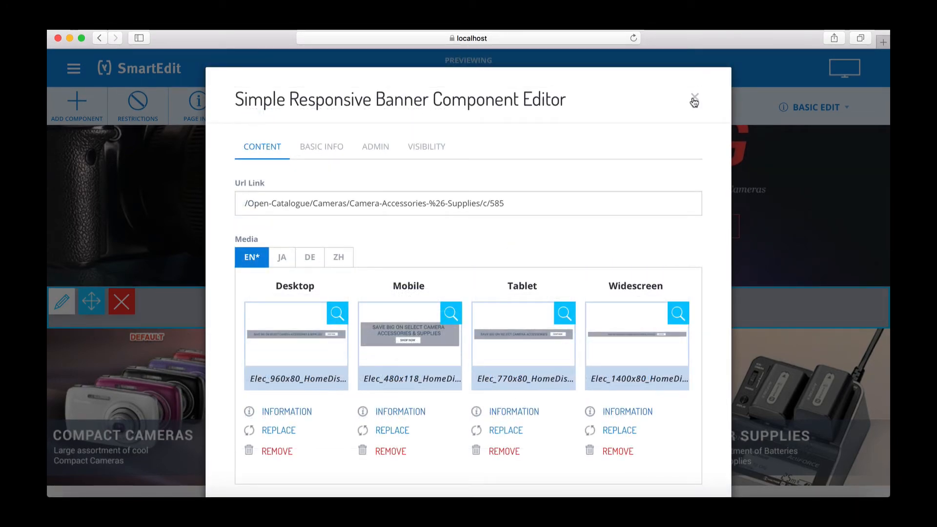
pyautogui.click(694, 97)
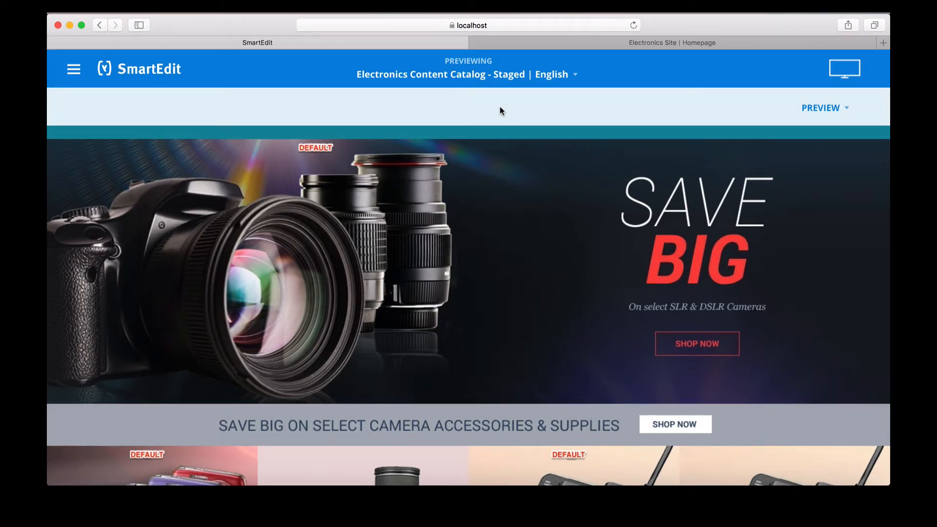
# - Return to Basic Edit and open the Product Carousel Editor for Our Bestselling Products
pyautogui.click(838, 110)
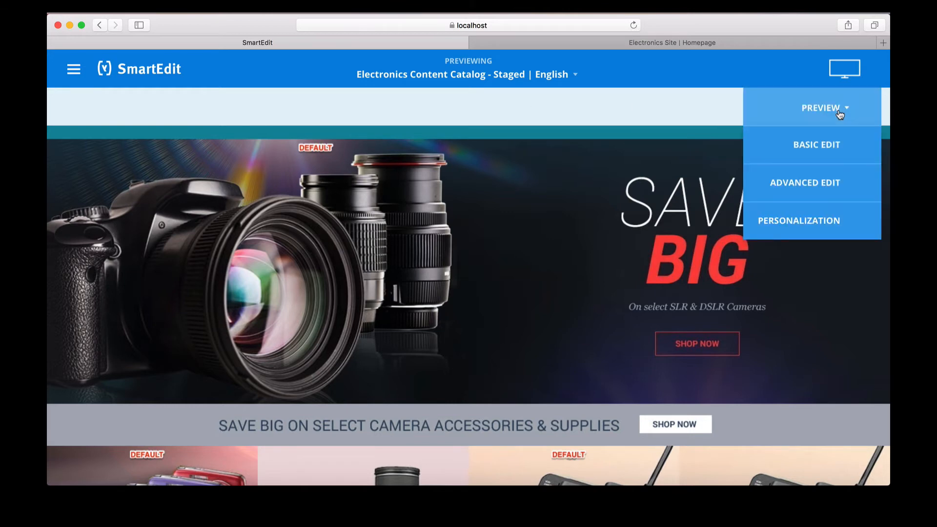
pyautogui.click(823, 142)
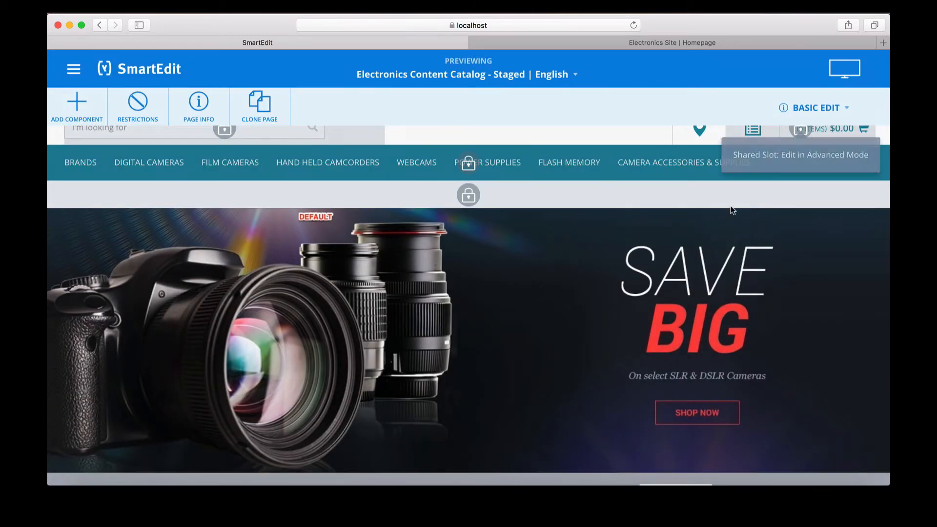
pyautogui.scroll(-3, 635, 272)
pyautogui.scroll(-8, 635, 271)
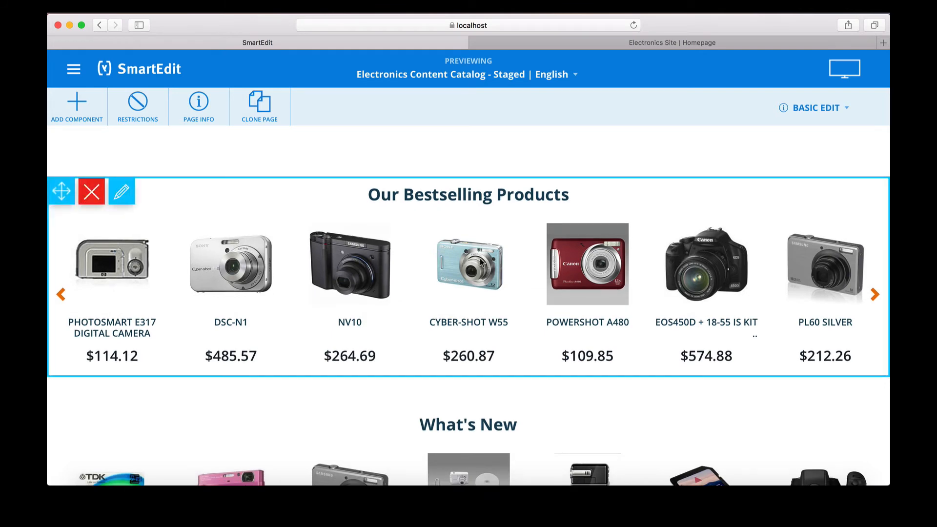
pyautogui.click(122, 192)
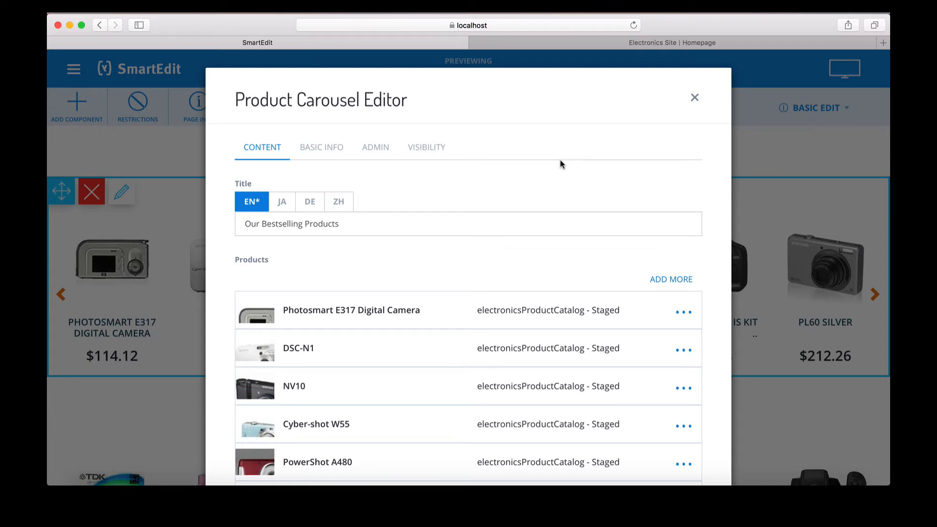
# - Pick 16GB SDHC from the Staged catalog as an additional carousel product
pyautogui.click(660, 282)
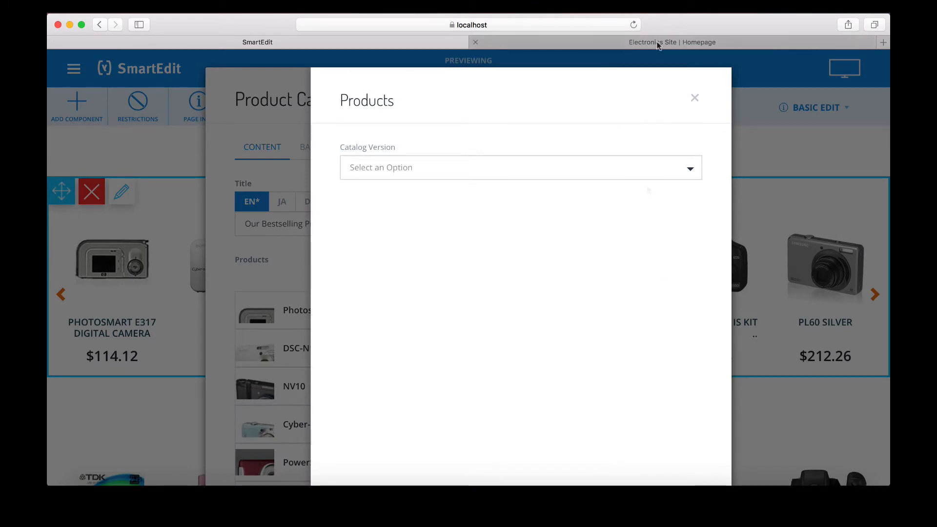
pyautogui.click(448, 166)
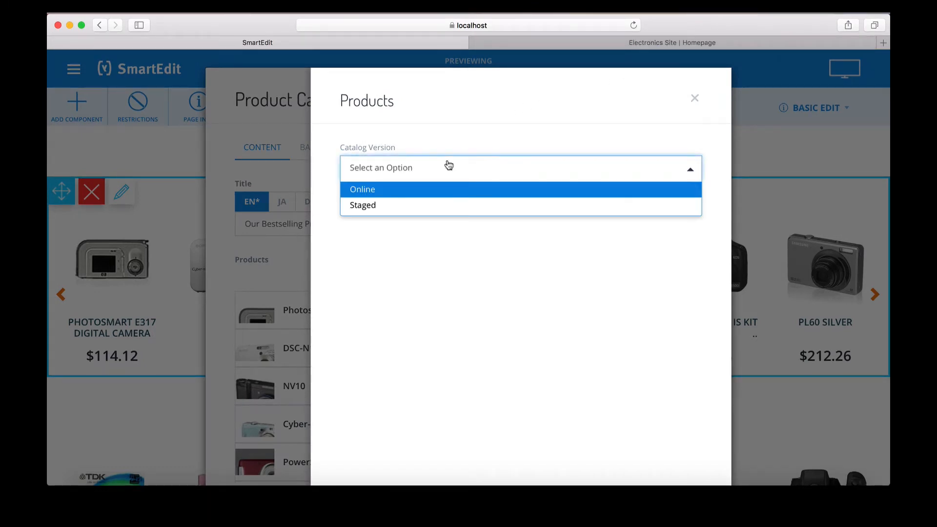
pyautogui.click(389, 206)
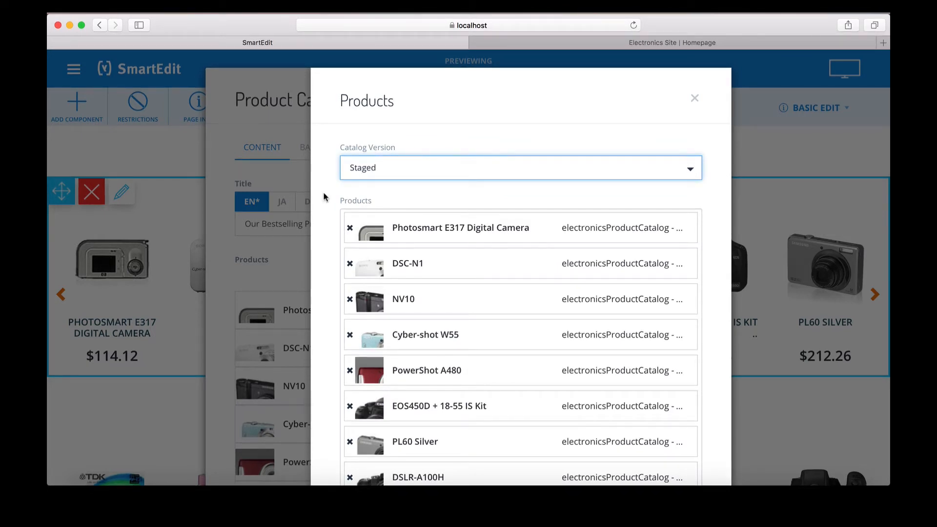
pyautogui.scroll(-6, 324, 196)
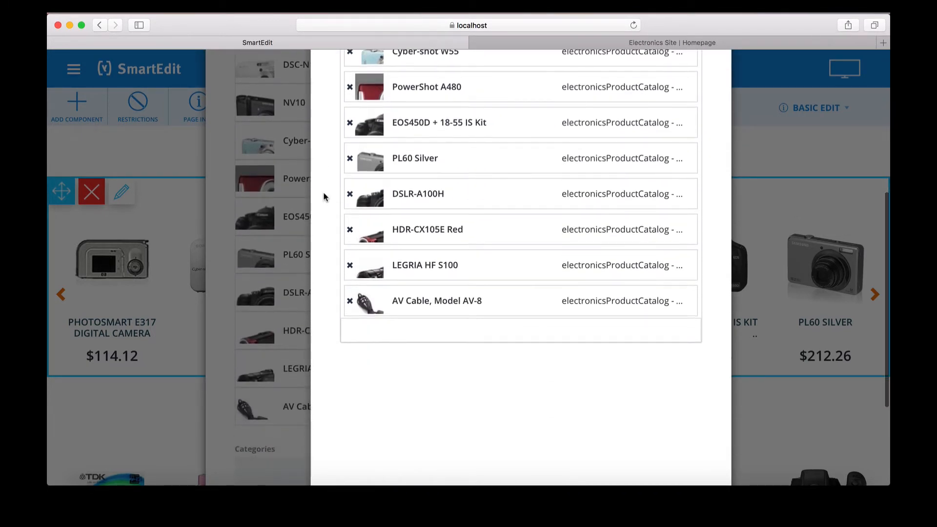
pyautogui.click(361, 332)
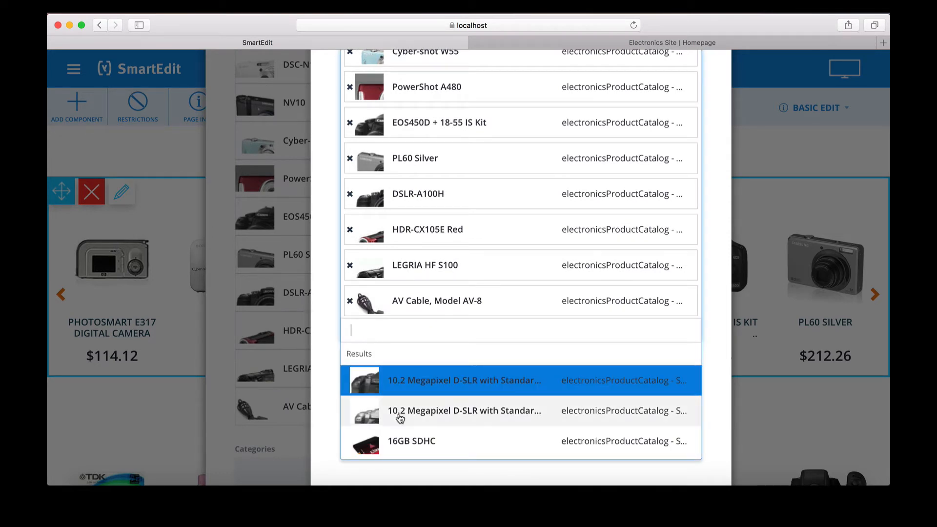
pyautogui.click(397, 441)
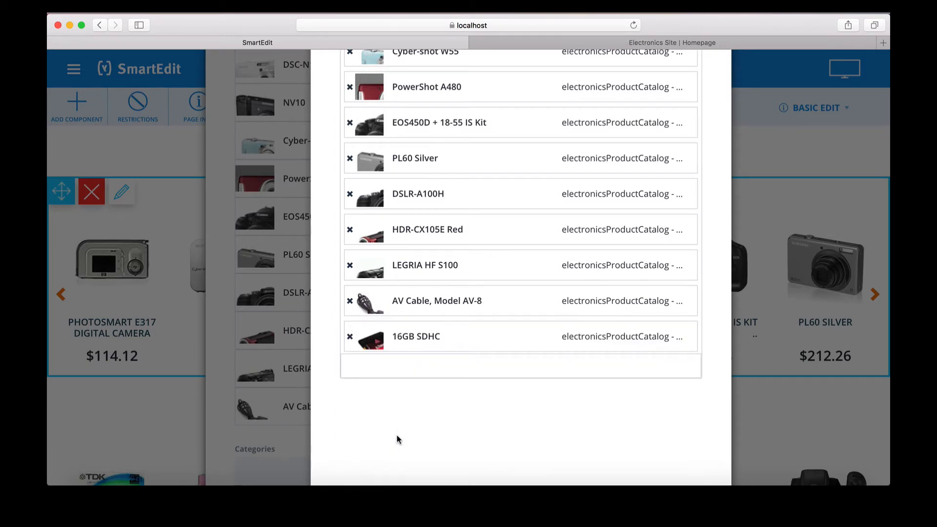
pyautogui.scroll(-5, 397, 440)
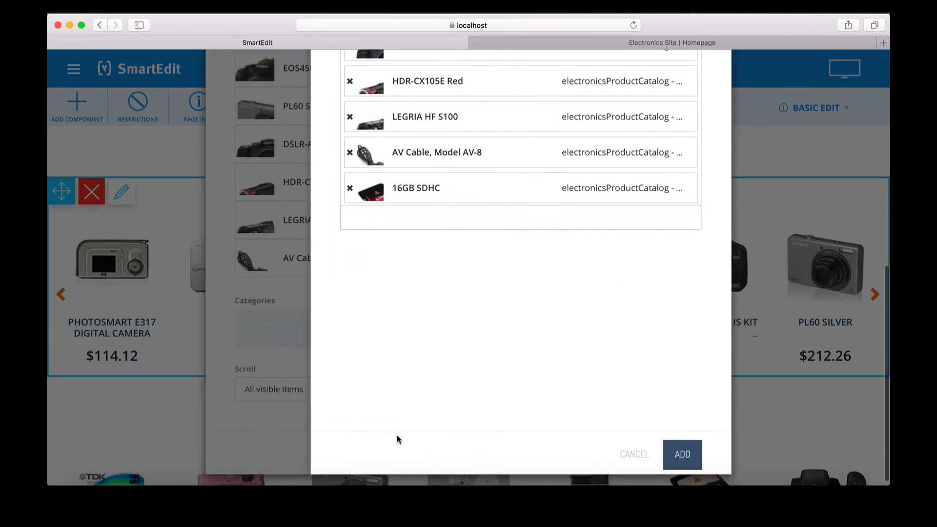
# - Add 16GB SDHC, drag it to the top of the Products list, and save the carousel
pyautogui.click(676, 452)
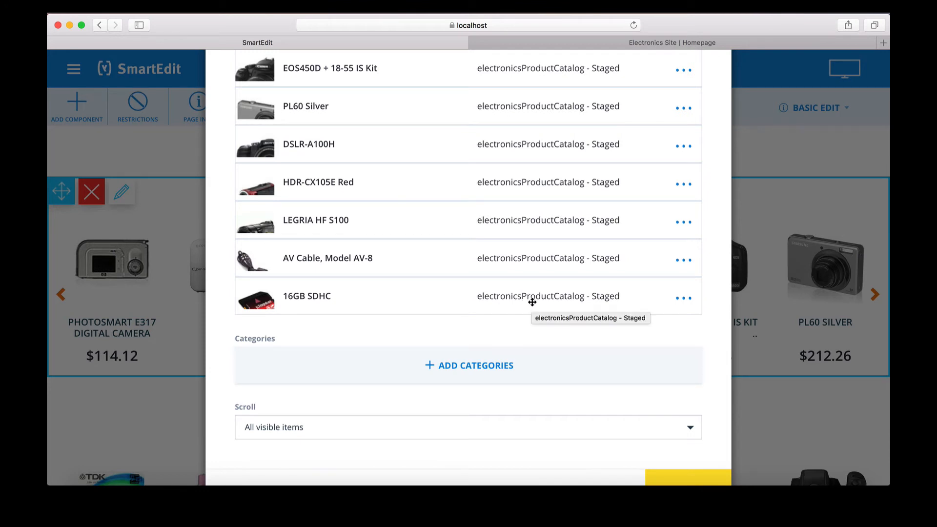
pyautogui.moveTo(532, 302); pyautogui.dragTo(527, 92)
pyautogui.scroll(5, 529, 111)
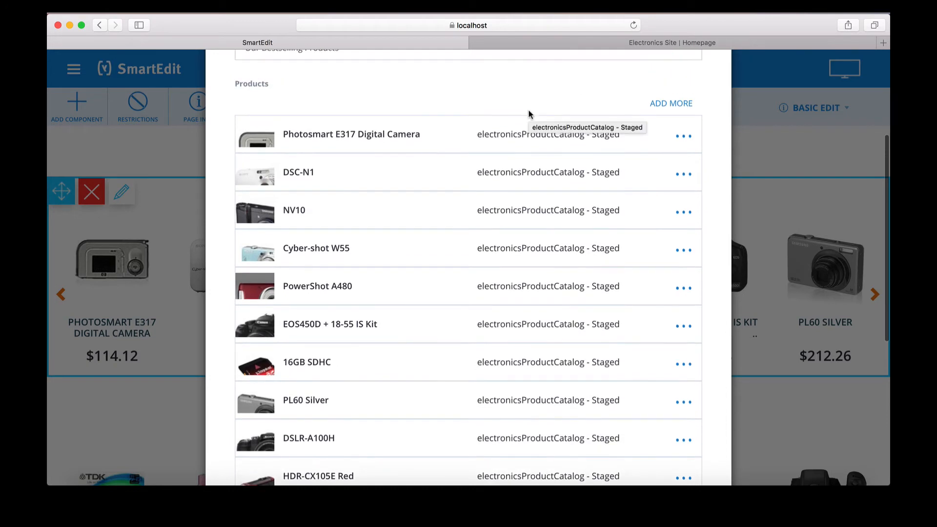
pyautogui.moveTo(420, 359); pyautogui.dragTo(420, 126)
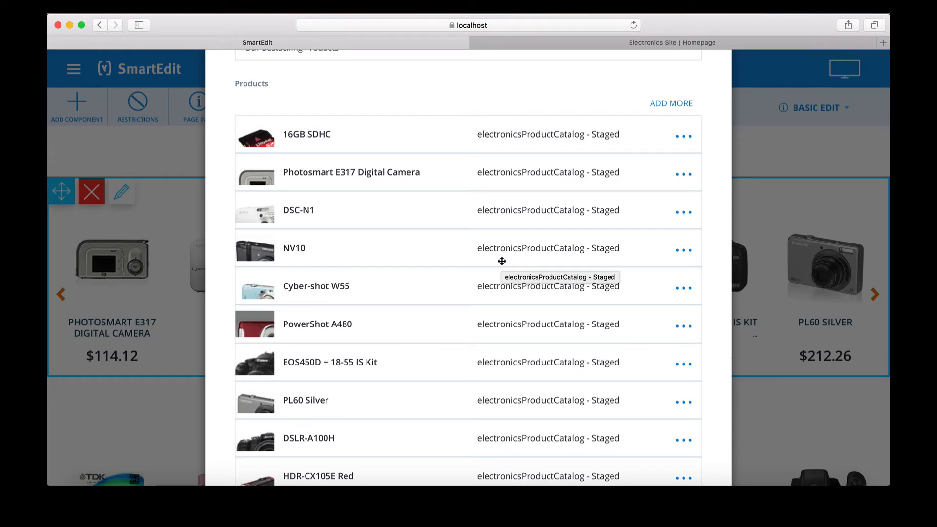
pyautogui.scroll(-6, 502, 262)
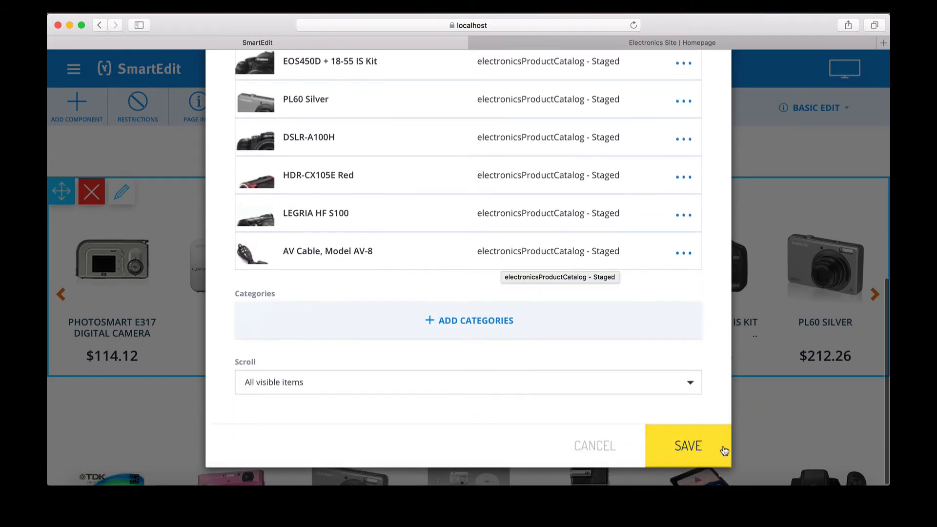
pyautogui.click(704, 445)
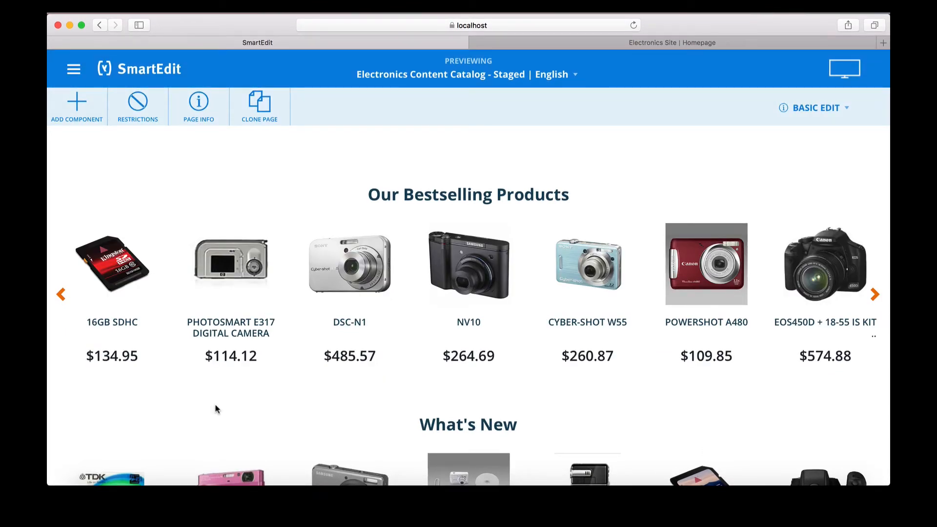
# - Switch to Advanced Edit and show the component types panel with Paragraph and Product Carousel
pyautogui.moveTo(152, 362)
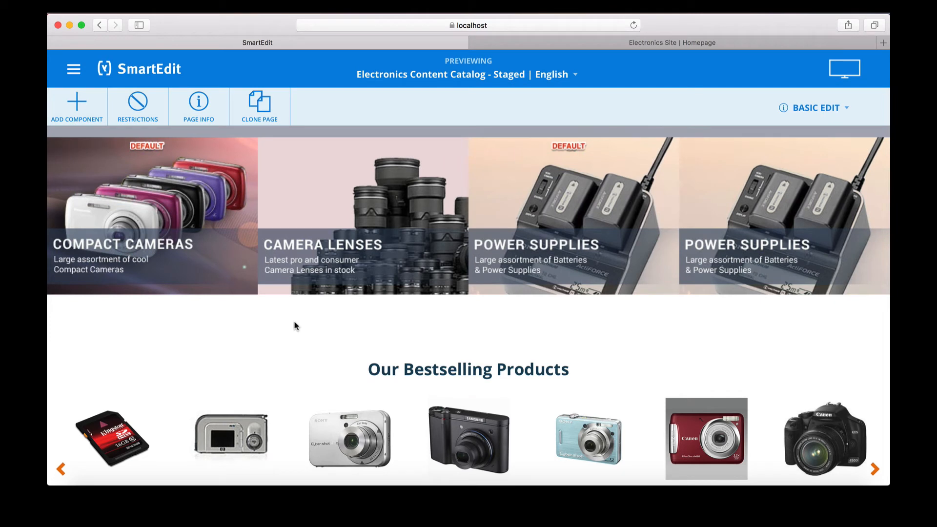
pyautogui.click(815, 117)
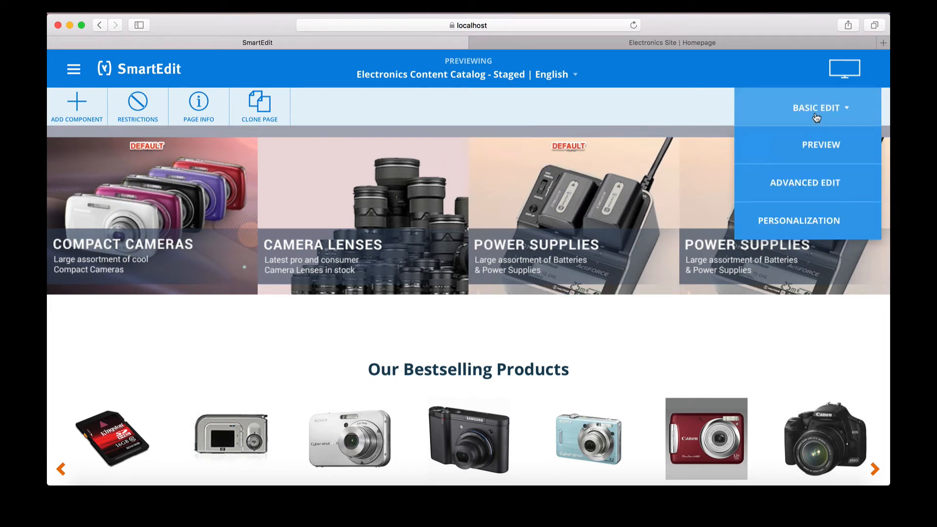
pyautogui.click(804, 185)
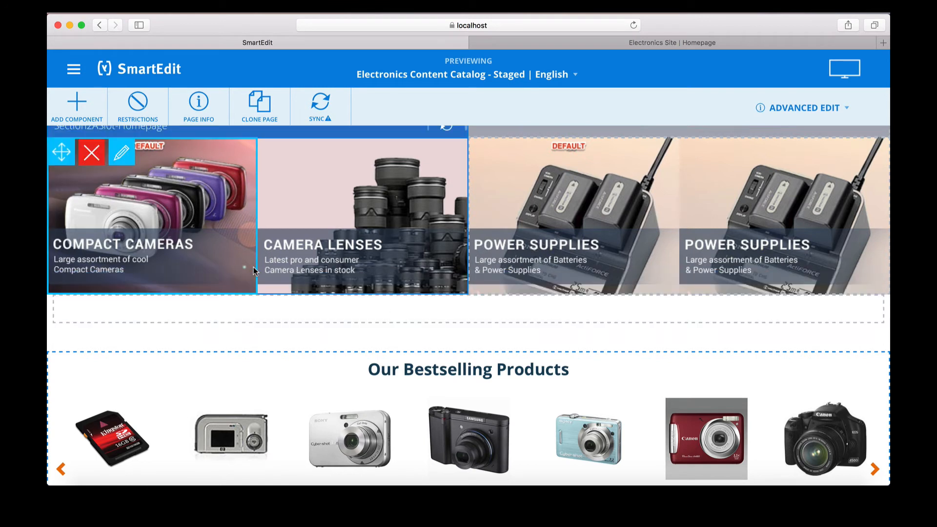
pyautogui.click(90, 119)
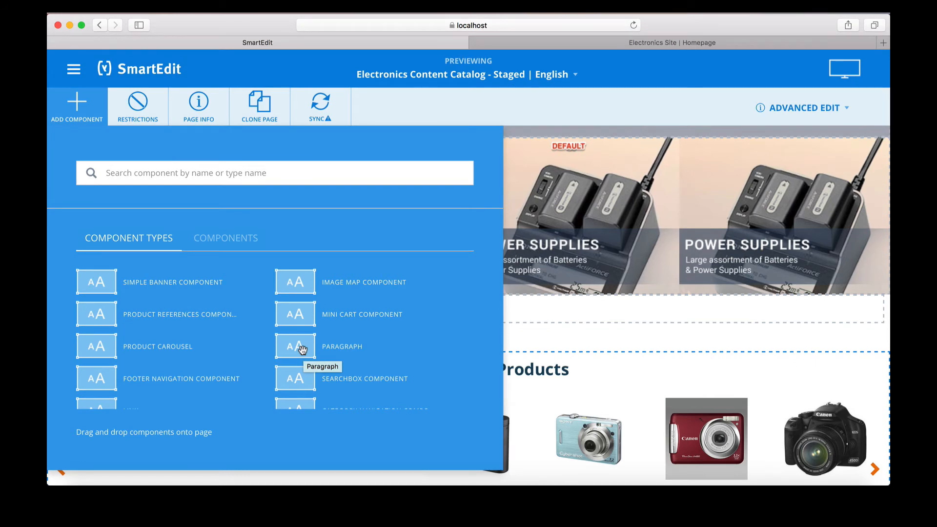
# - Drop a Paragraph into the bestselling slot reading 'New Sale Coming Soon - Check Back Tomorrow!' and save
pyautogui.moveTo(302, 349); pyautogui.dragTo(498, 341)
pyautogui.moveTo(423, 353); pyautogui.dragTo(422, 360)
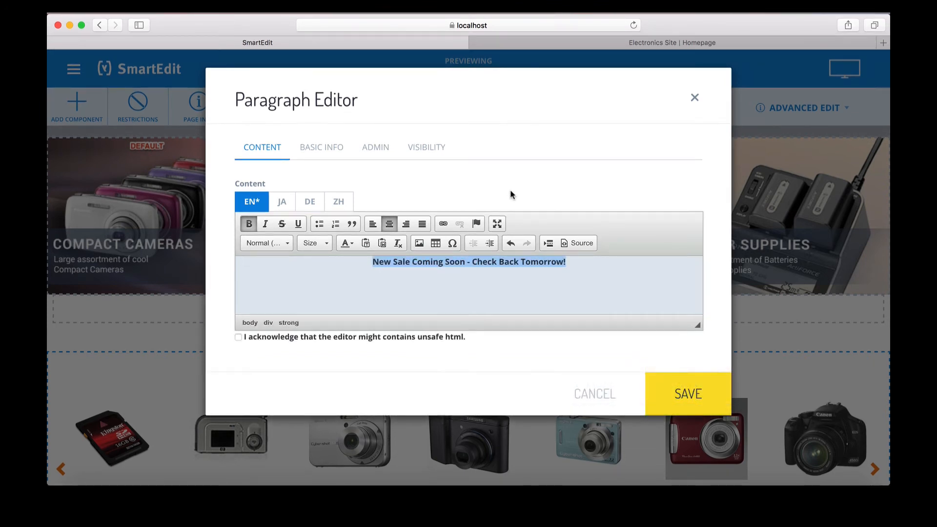
pyautogui.click(239, 338)
pyautogui.click(668, 391)
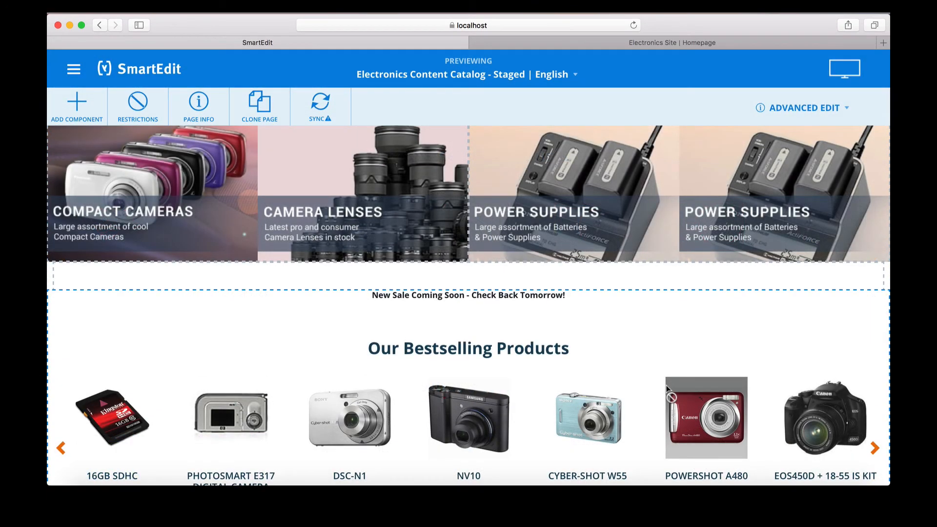
# - Show the staged Electronics homepage in Preview mode with the SAVE BIG banner and no edit markers
pyautogui.moveTo(566, 313)
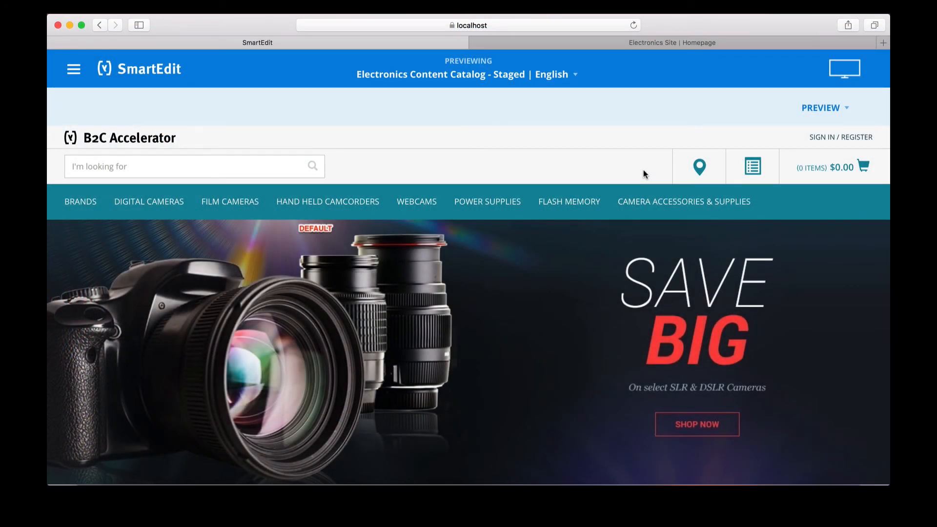
# - Check the sale paragraph above the bestselling carousel in preview, then return to Advanced Edit
pyautogui.scroll(-10, 643, 174)
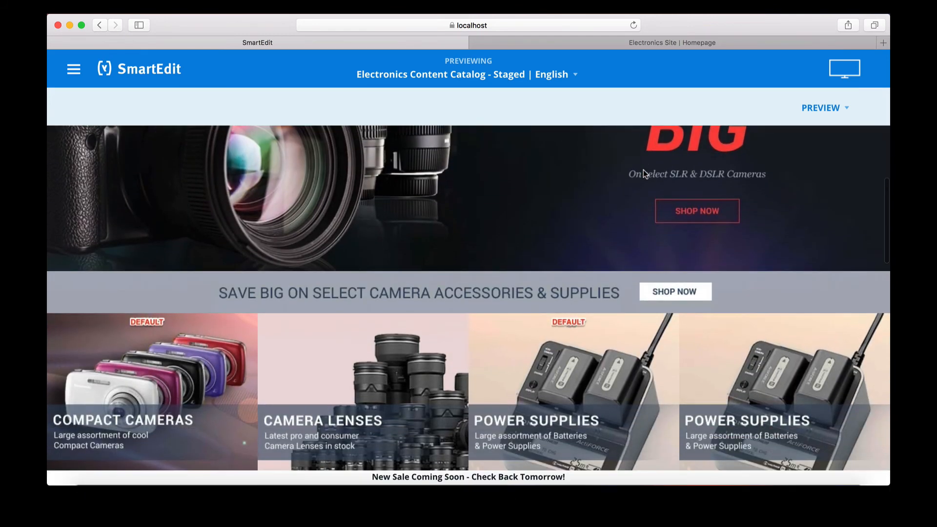
pyautogui.scroll(-2, 644, 173)
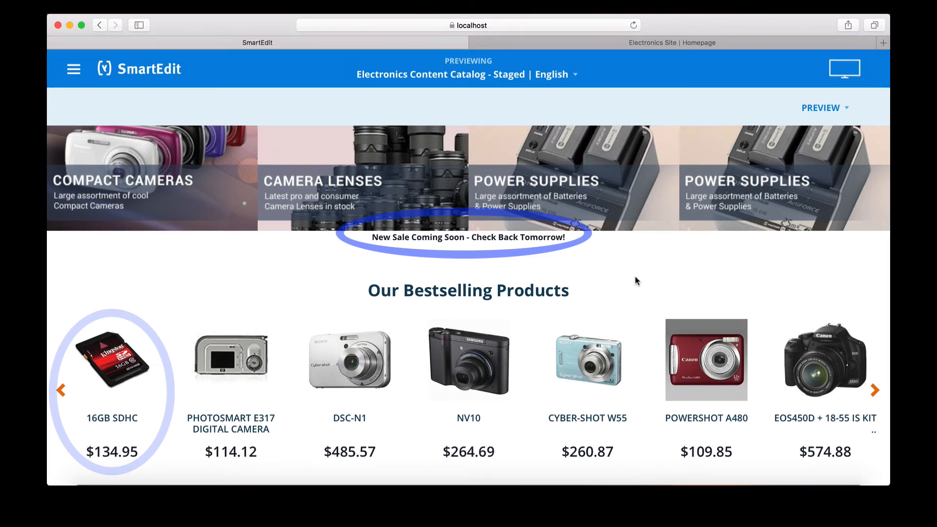
pyautogui.click(825, 116)
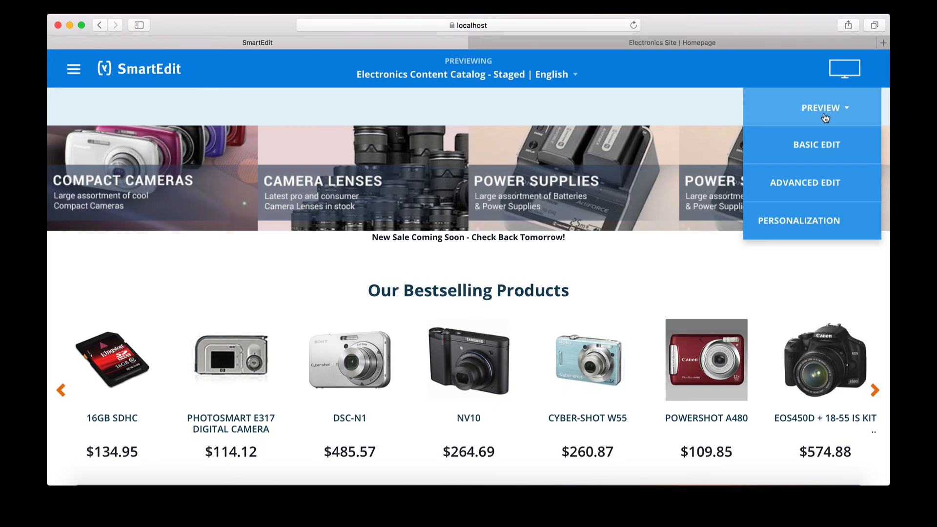
pyautogui.click(812, 190)
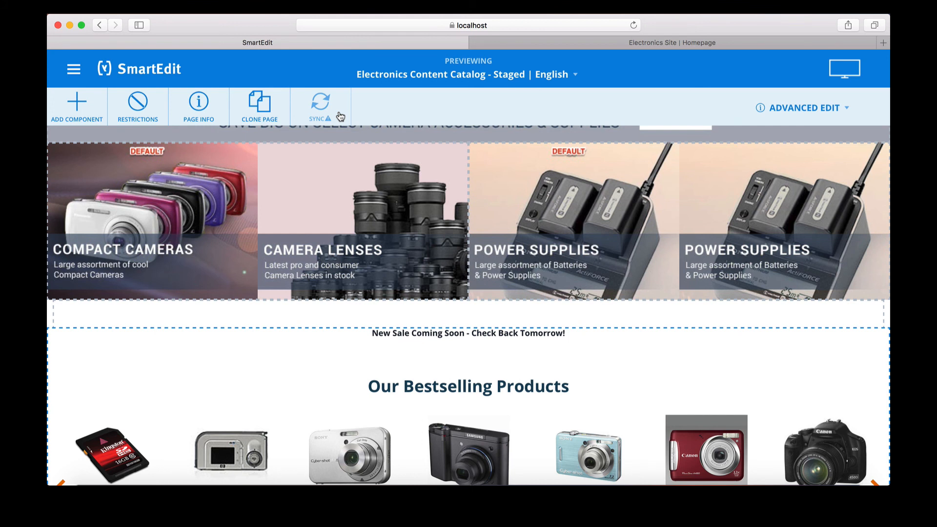
# - Synchronize the homepage to the live site with All Slots and Page Information included
pyautogui.click(340, 116)
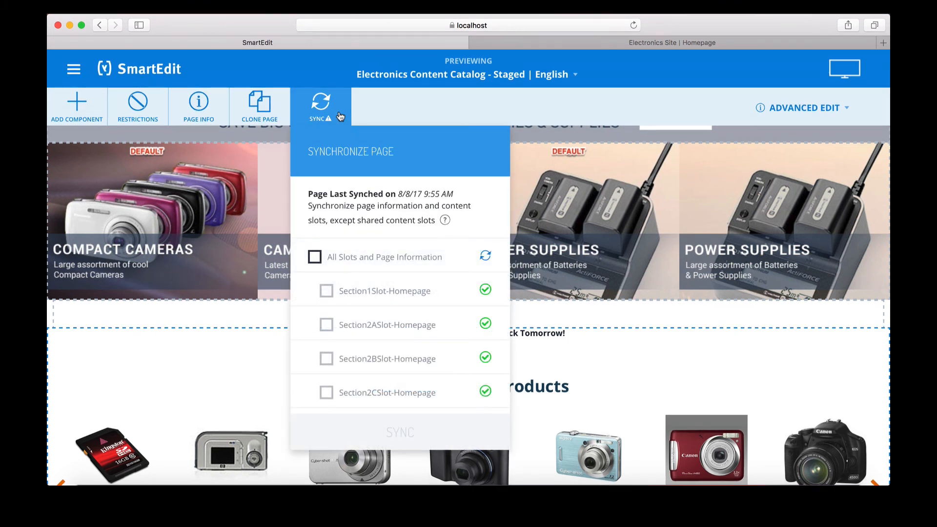
pyautogui.click(315, 258)
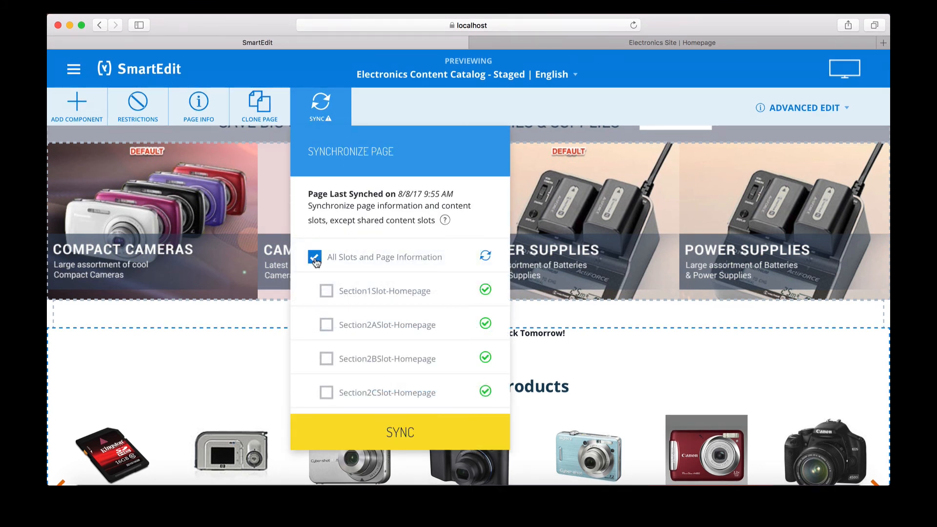
pyautogui.click(363, 433)
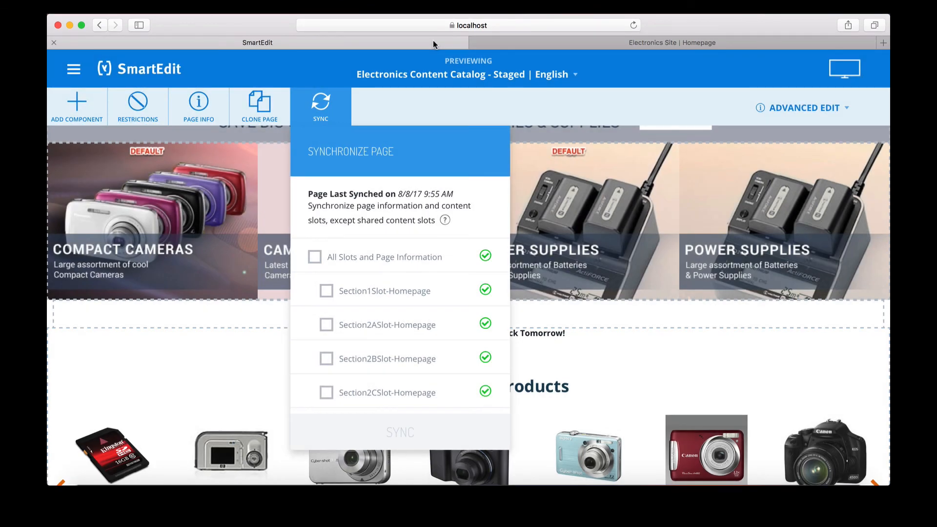
# - Reload the live storefront and scroll to the sale paragraph and 16GB SDHC carousel
pyautogui.click(551, 47)
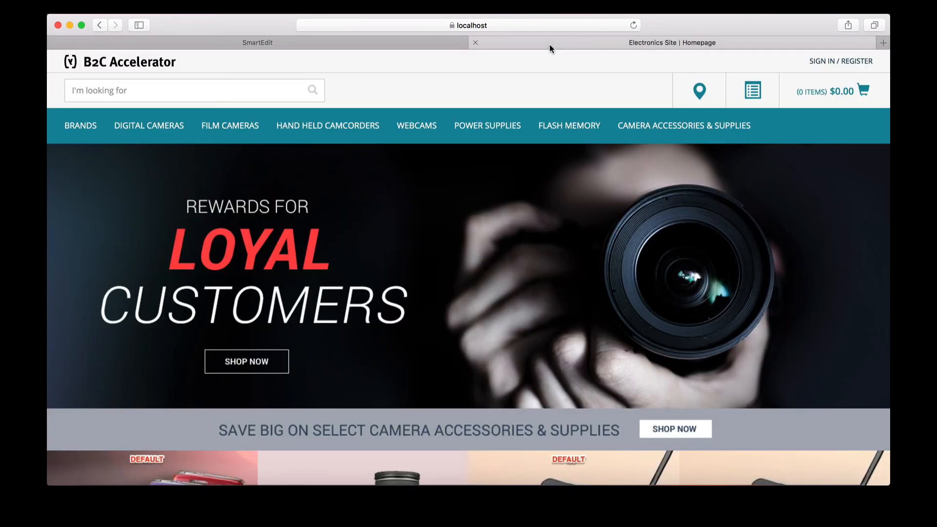
pyautogui.press('super+r')
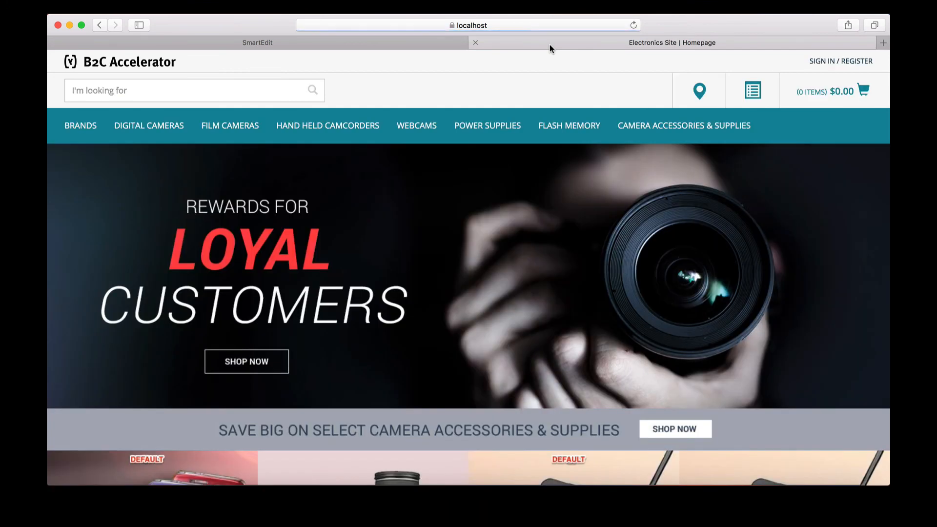
pyautogui.scroll(-8, 509, 158)
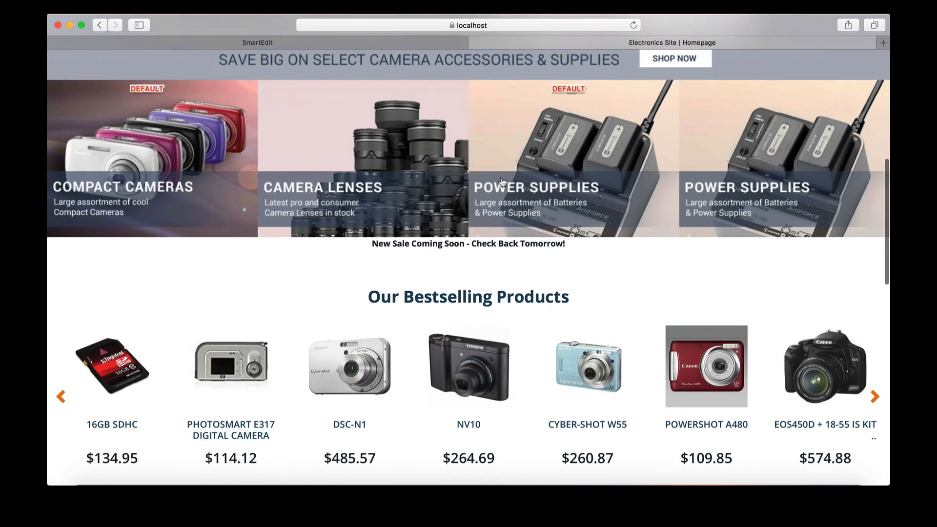